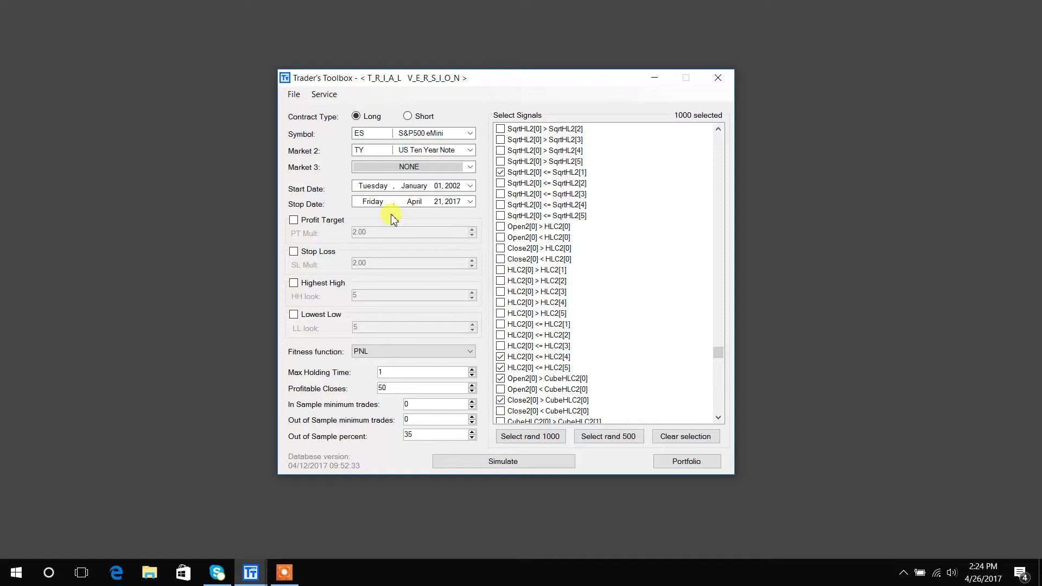
Step: Set the highest-high lookback to 8, leaving the profit target and highest-high exits disabled
left_click(294, 220)
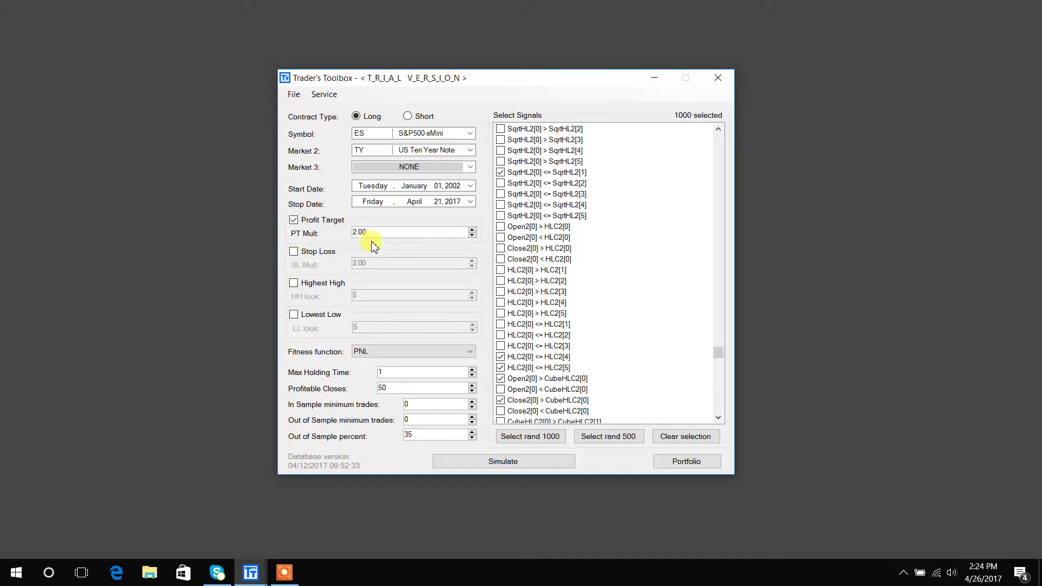
left_click(294, 223)
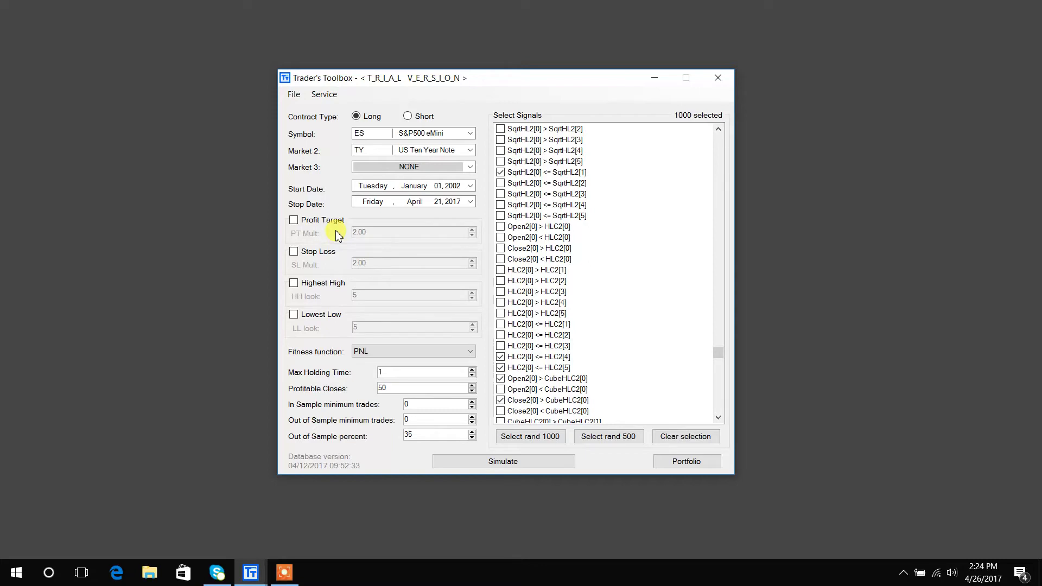
left_click(294, 283)
double_click(353, 296)
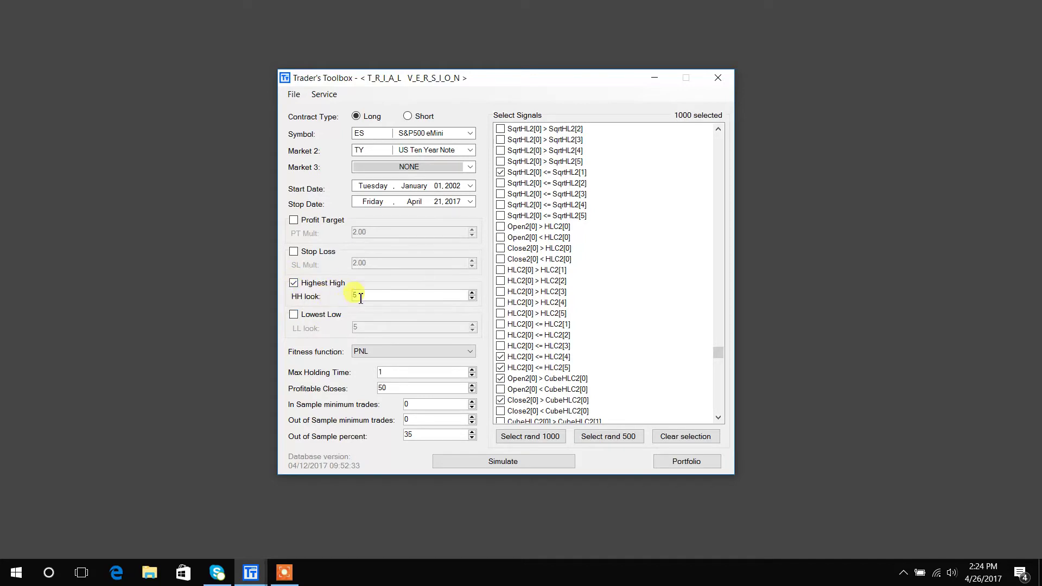
type("8")
left_click(294, 284)
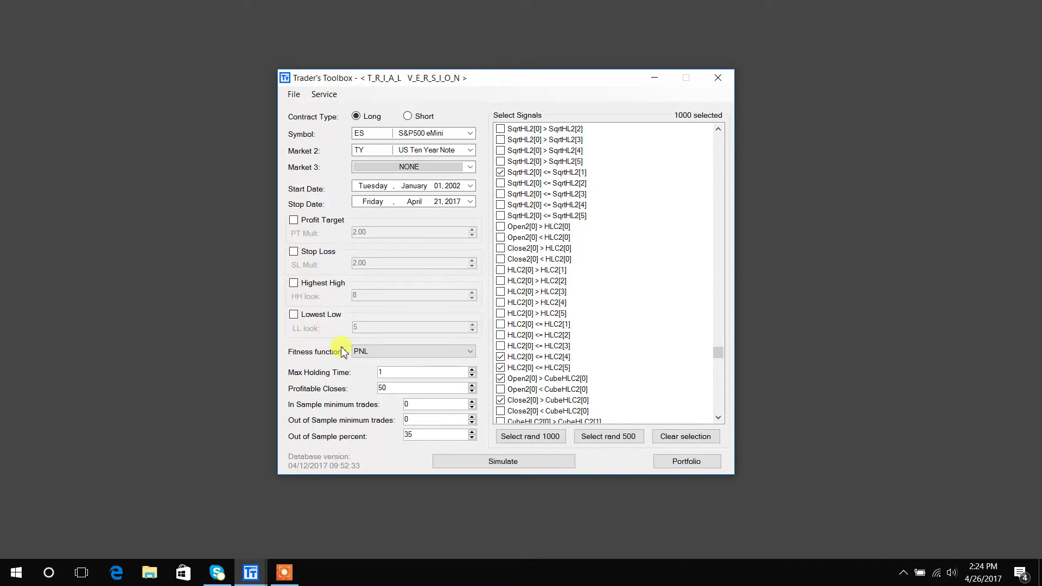
Step: Keep PNL as the fitness function and begin editing Max Holding Time
left_click(371, 353)
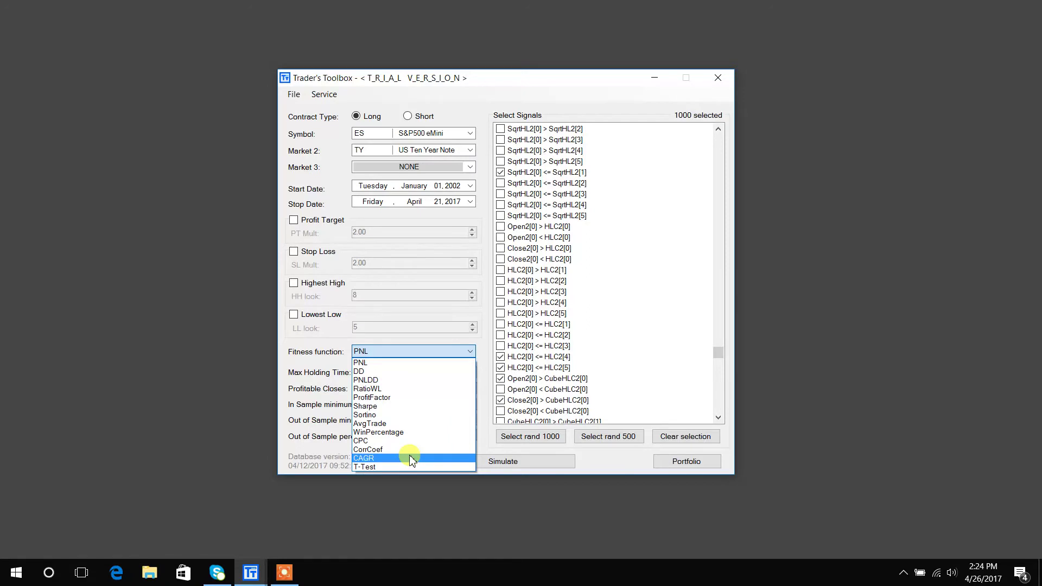
left_click(319, 341)
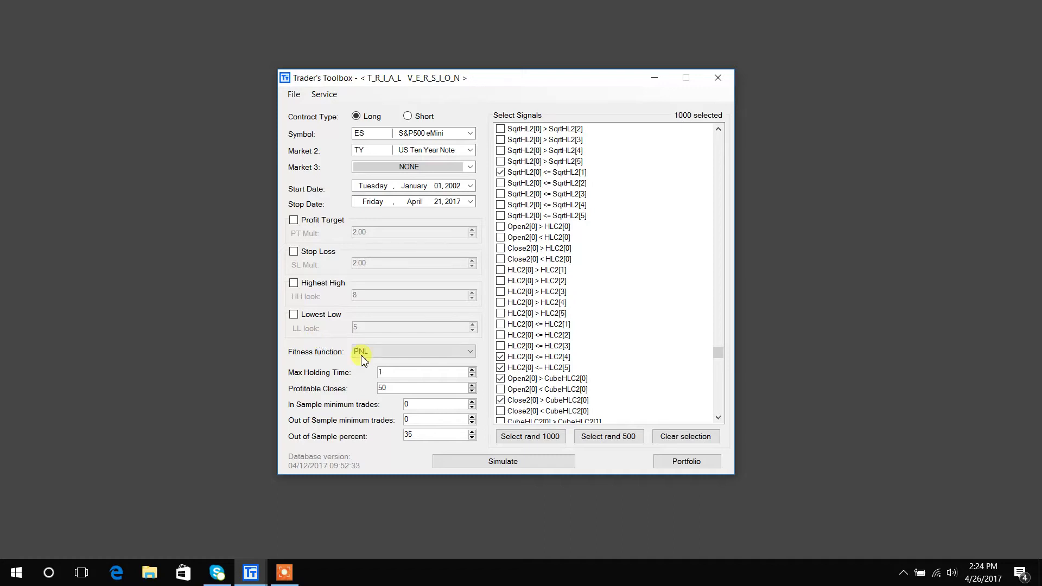
left_click(381, 372)
Step: Enter Max Holding Time 999999 and Profitable Closes 9999999, which clamps to 1000000
type("5")
double_click(384, 388)
type("2")
key("BackSpace")
type("9999999")
double_click(391, 371)
type("999999")
left_click(416, 404)
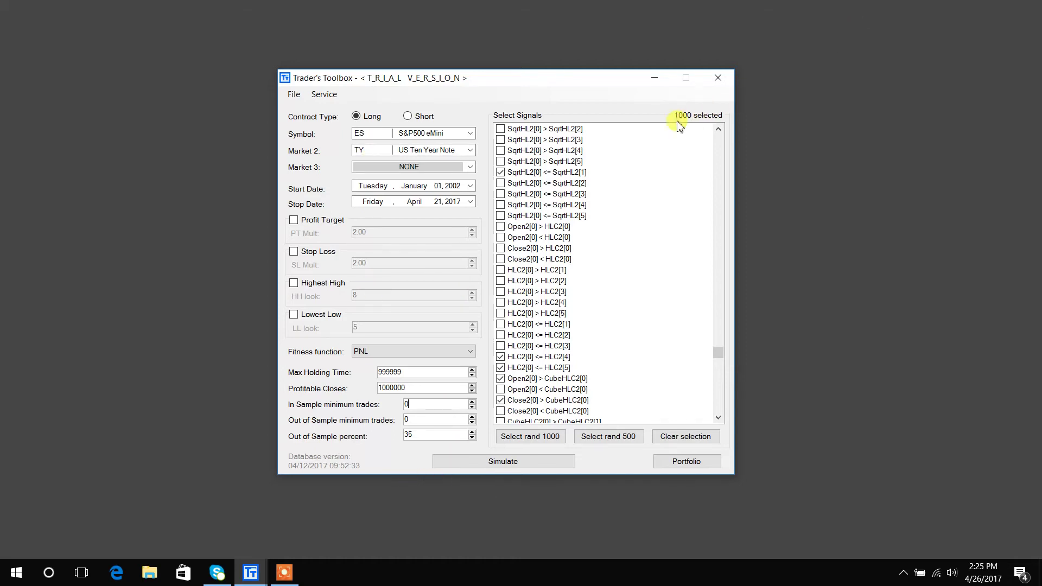
Step: Show the ES long simulation results and scroll across its Sharpe, T-Test and CAGR columns
left_click(251, 570)
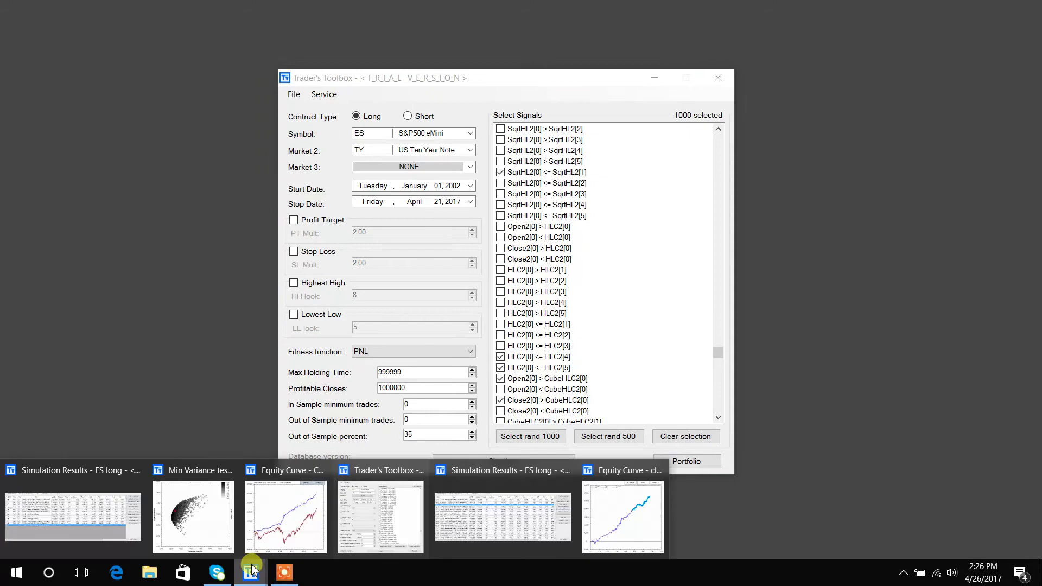
left_click(484, 529)
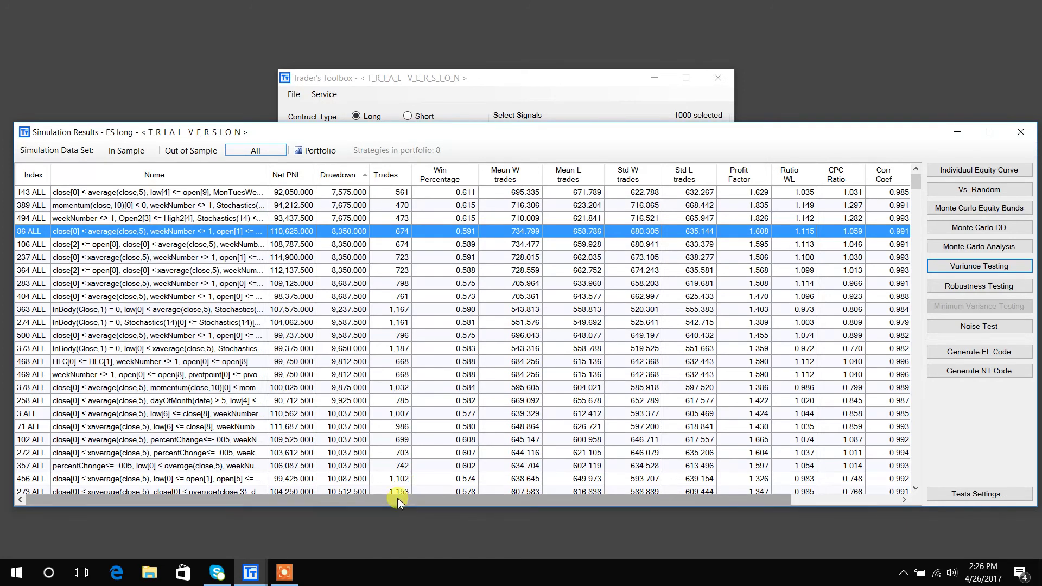
left_click_drag(398, 502, 506, 501)
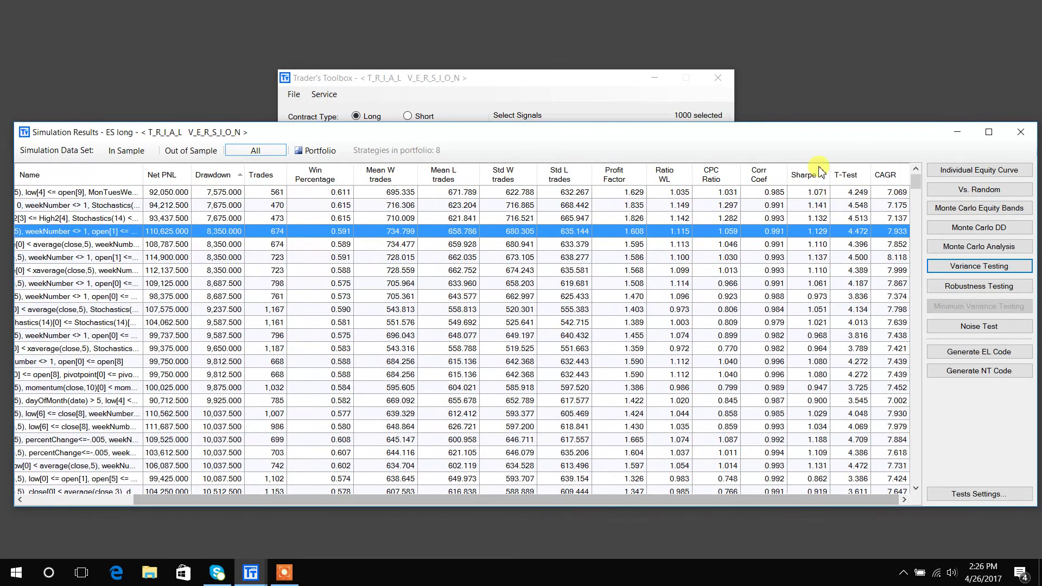
left_click_drag(617, 502, 435, 506)
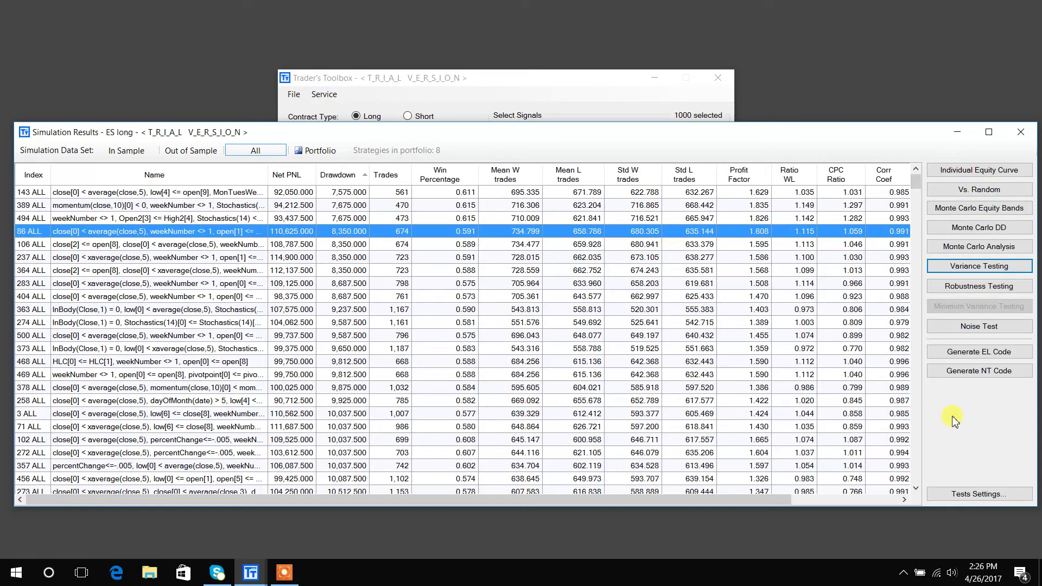
Step: Show strategy 86's equity curve, toggling the YM, NQ and TF comparison curves on and off
left_click(250, 573)
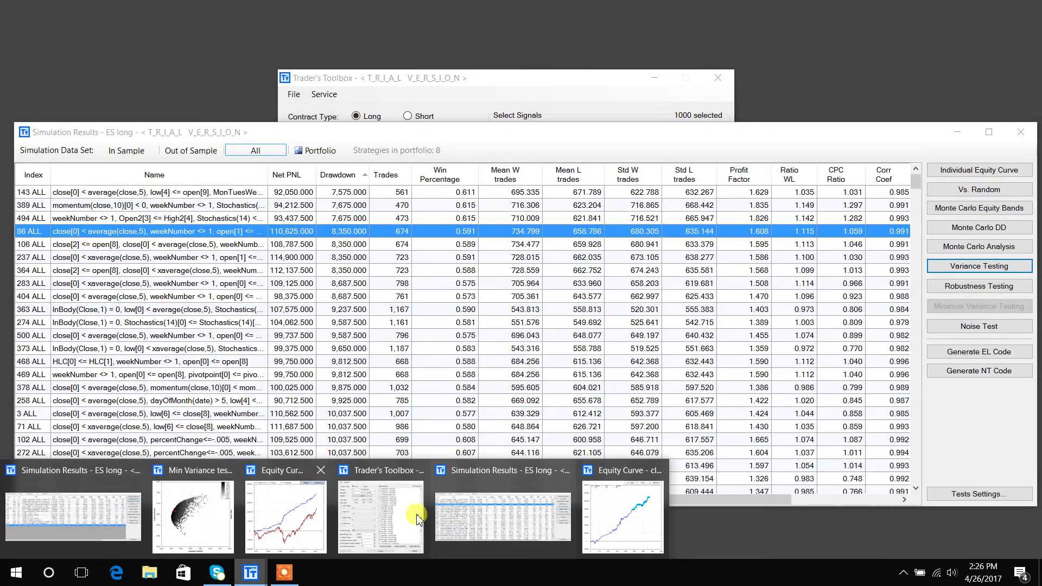
left_click(590, 517)
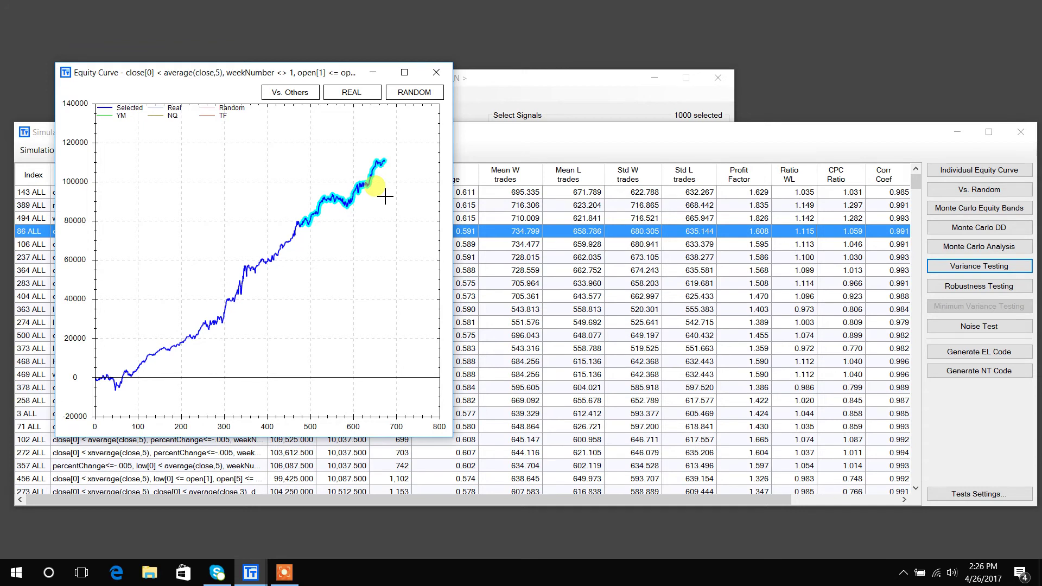
left_click(308, 94)
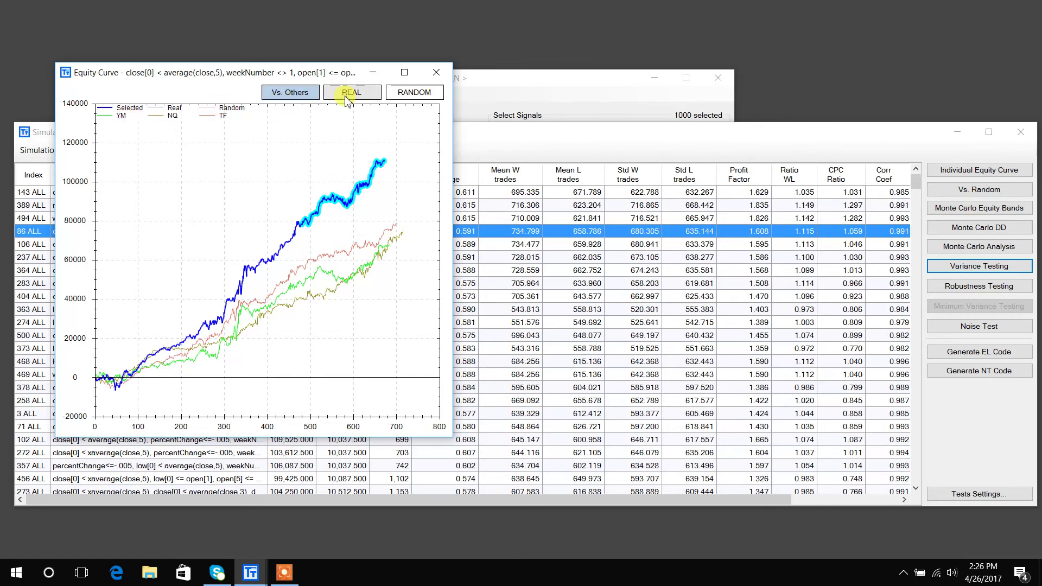
left_click(298, 93)
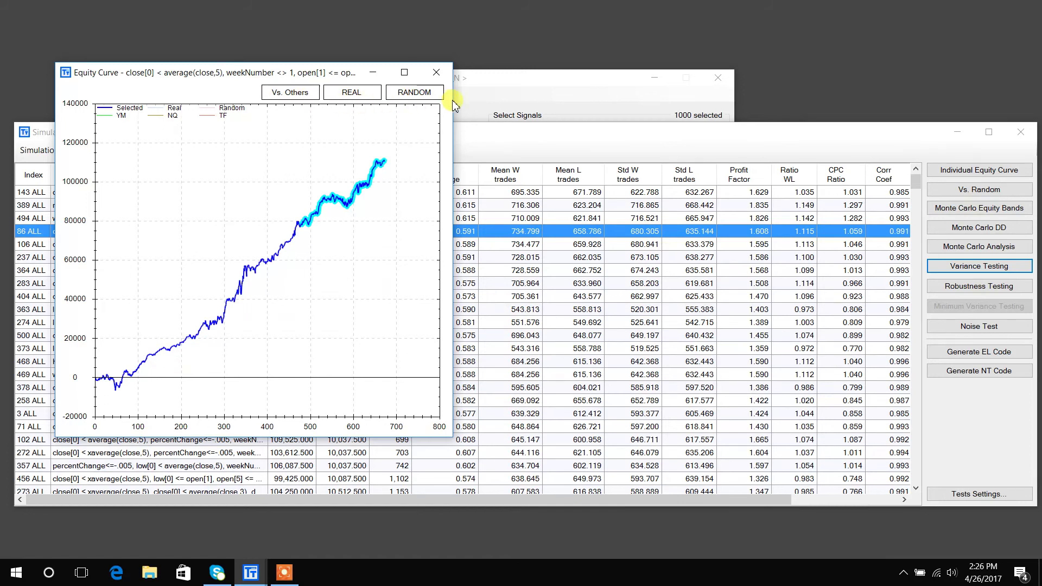
Step: Close the equity curve and review a randomized Monte Carlo analysis of the strategy
left_click(440, 73)
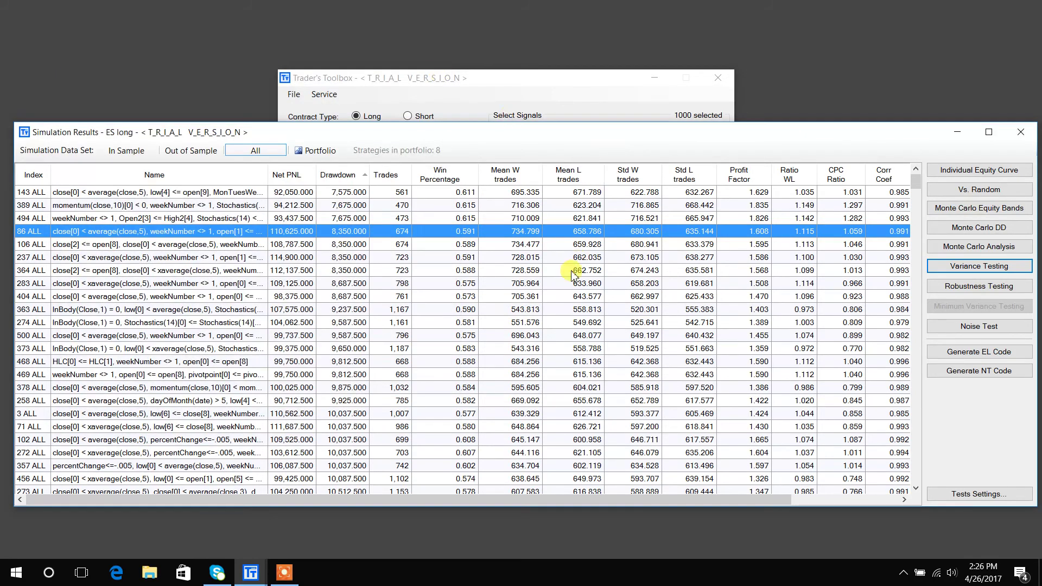
left_click(977, 251)
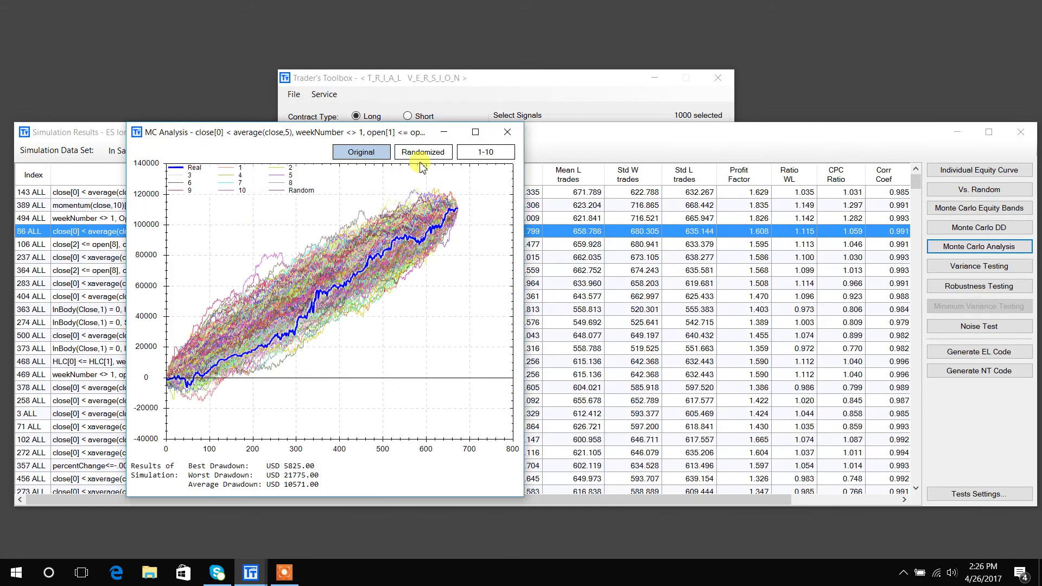
left_click(428, 156)
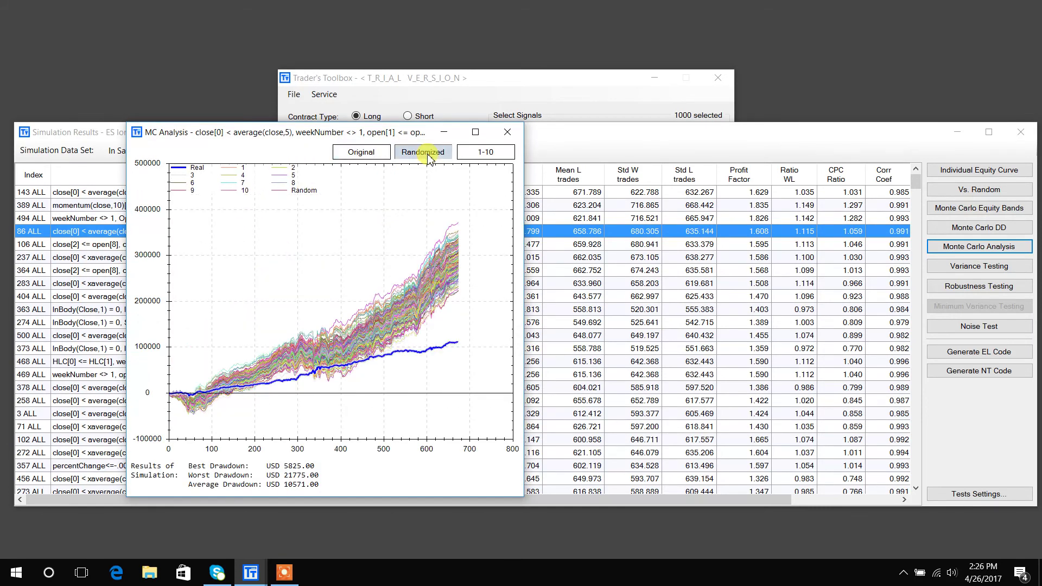
left_click(508, 133)
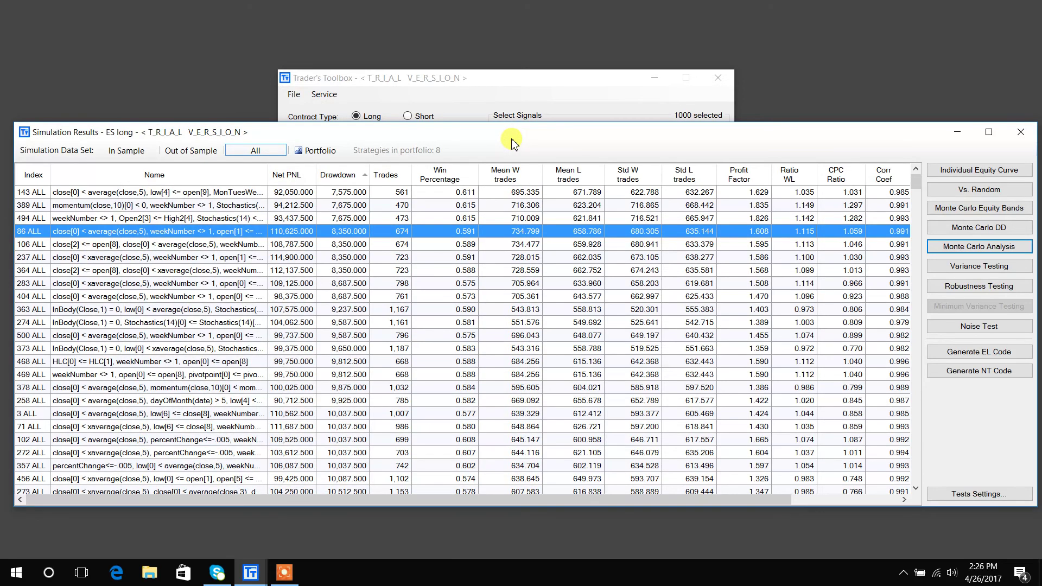
Step: Run robustness and noise tests, then generate and review the strategy's EL code
left_click(942, 292)
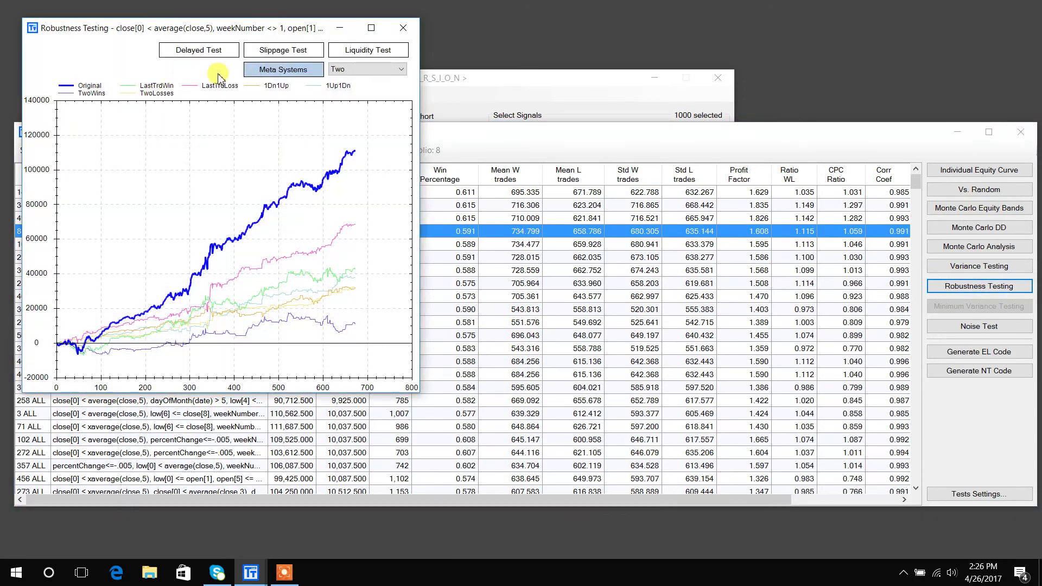
left_click(404, 28)
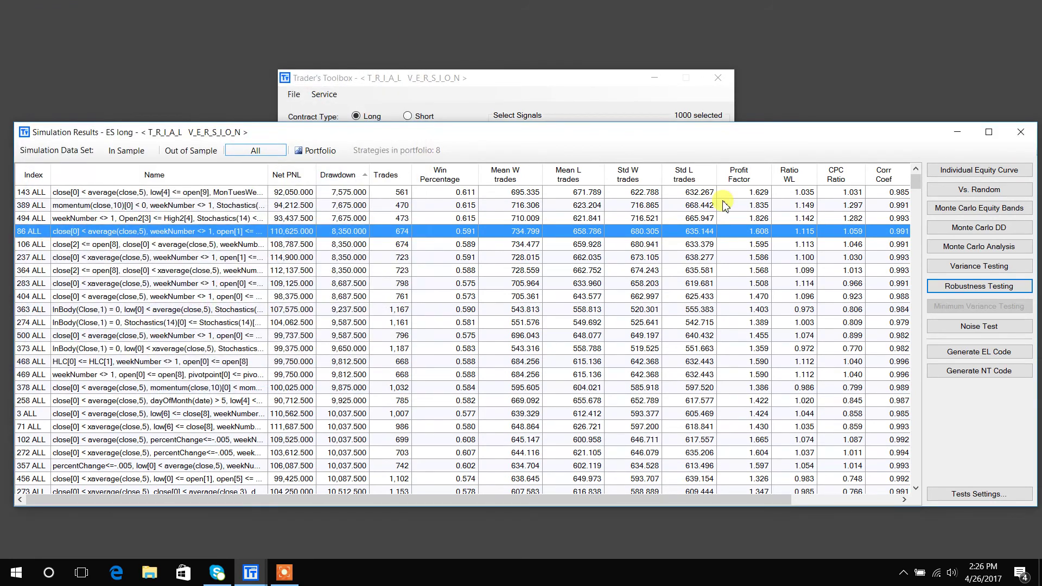
left_click(1011, 326)
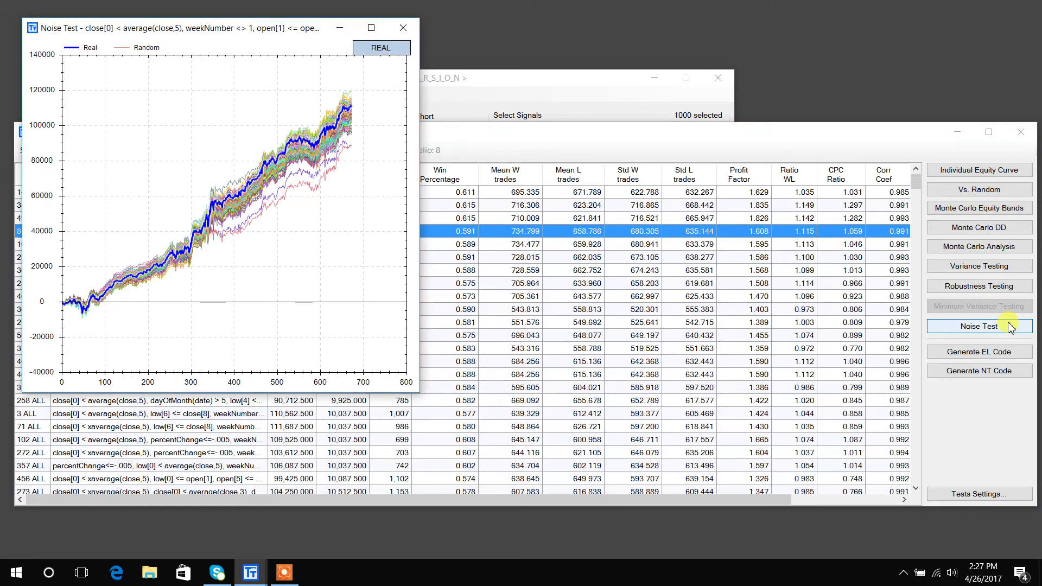
left_click(403, 28)
left_click(976, 356)
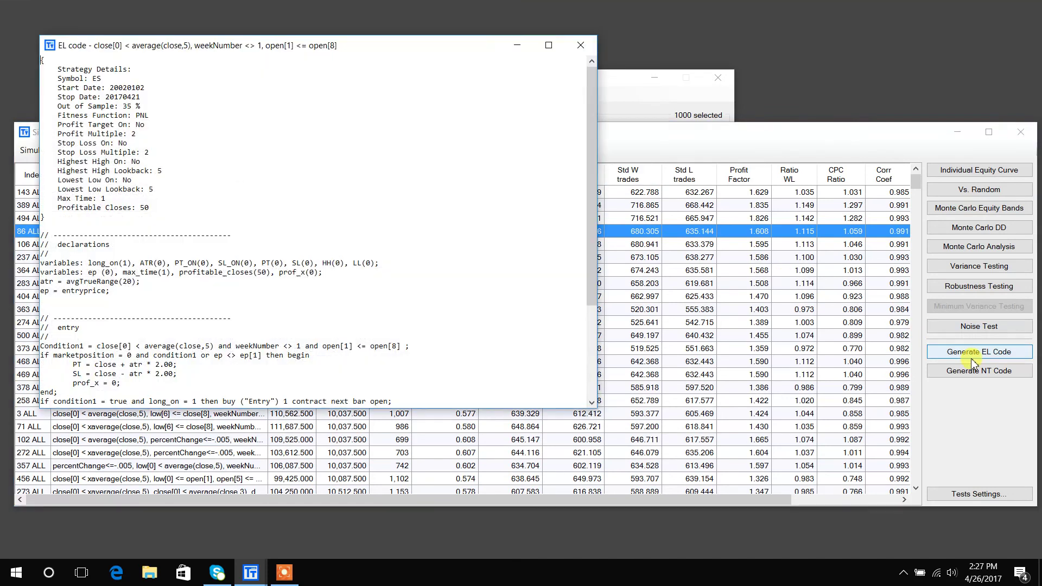
left_click(586, 44)
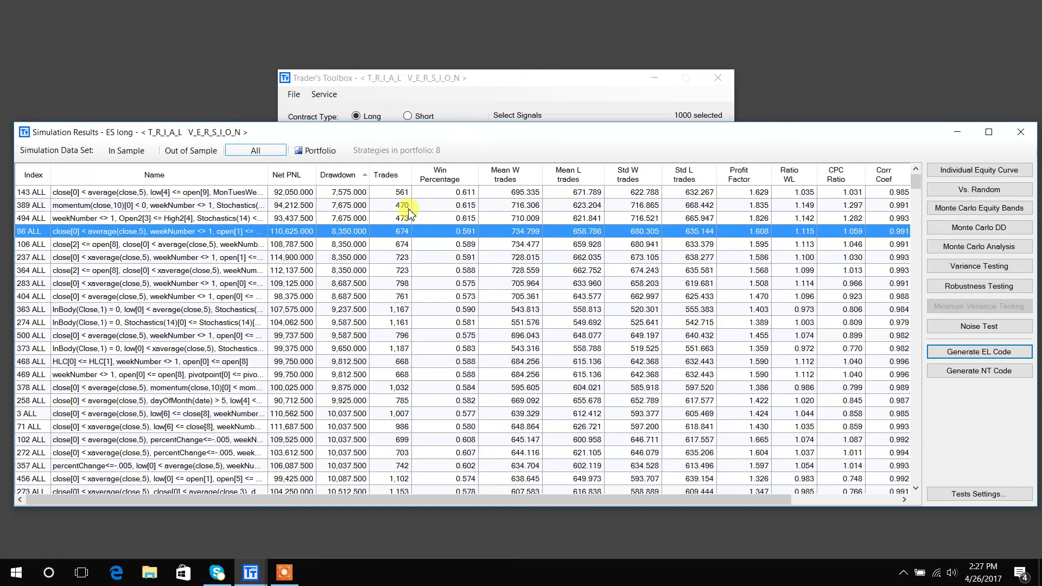
Step: List the 8 portfolio strategies, review their correlation matrix, and bring up Minimum Variance Testing
left_click(333, 153)
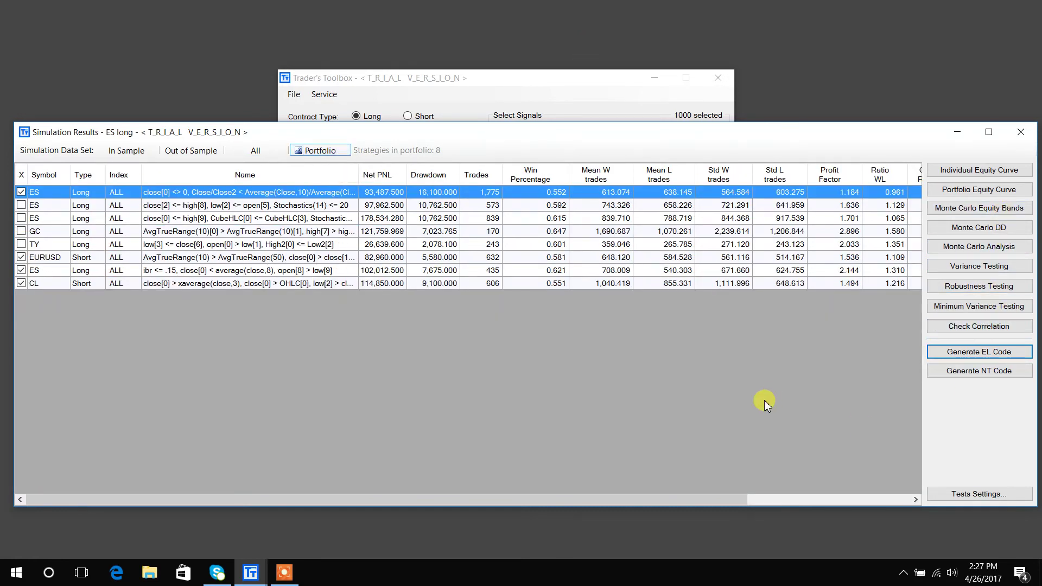
left_click(973, 328)
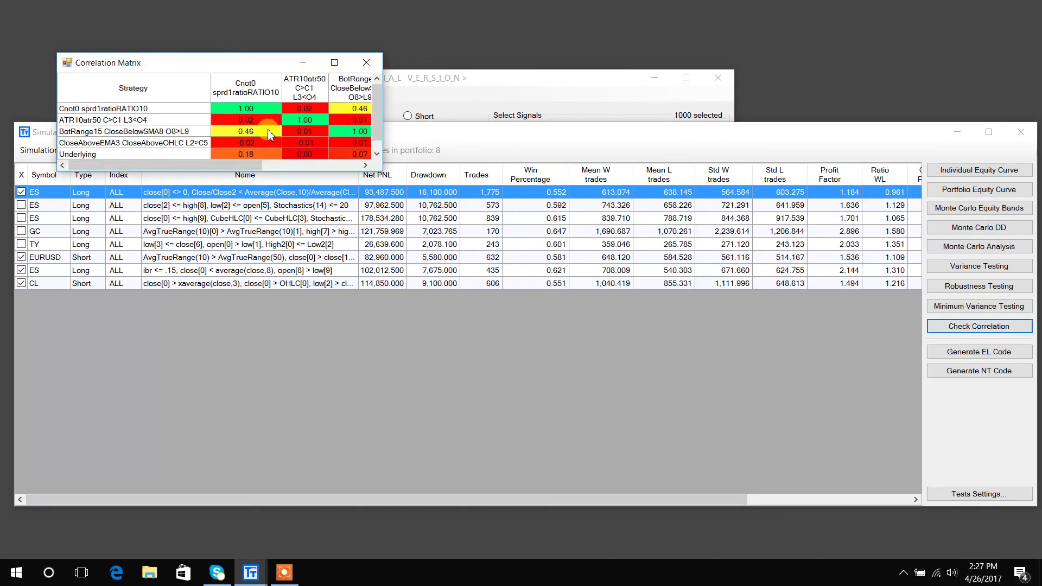
left_click(374, 62)
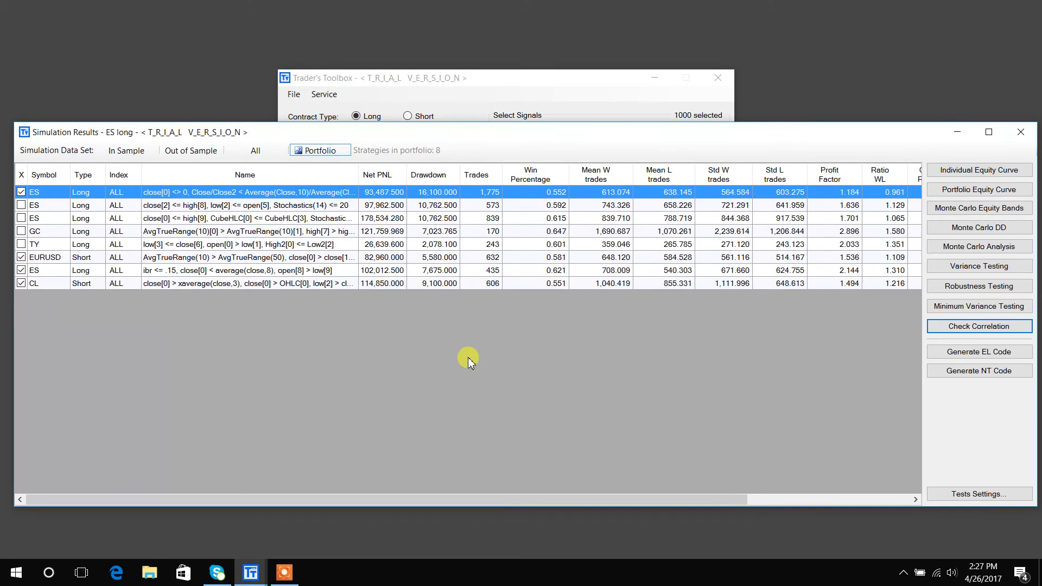
left_click(250, 572)
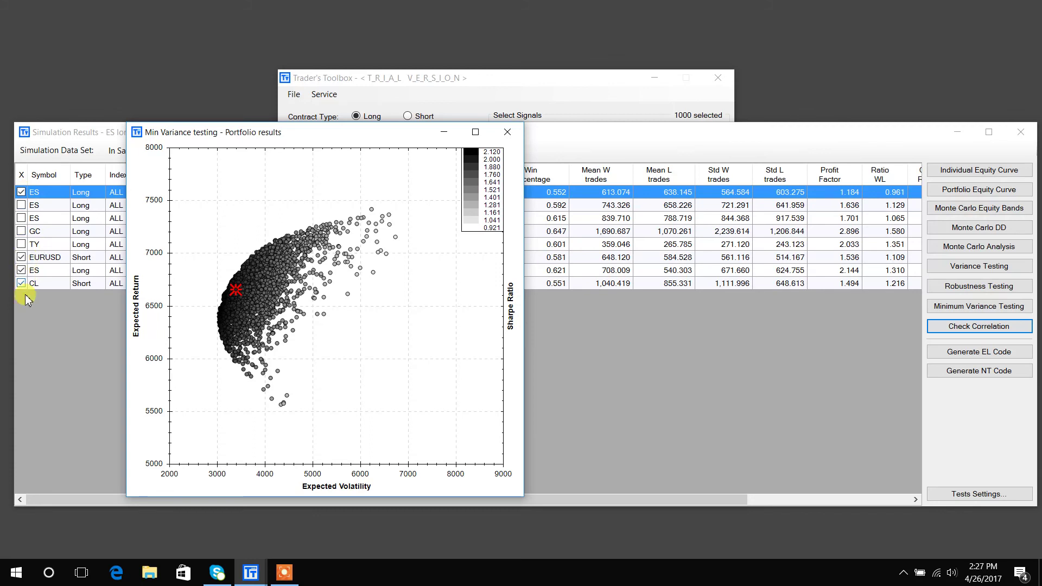
Step: Inspect the red-star minimum-variance point's return and volatility, then close the Min Variance plot
mouse_move(233, 291)
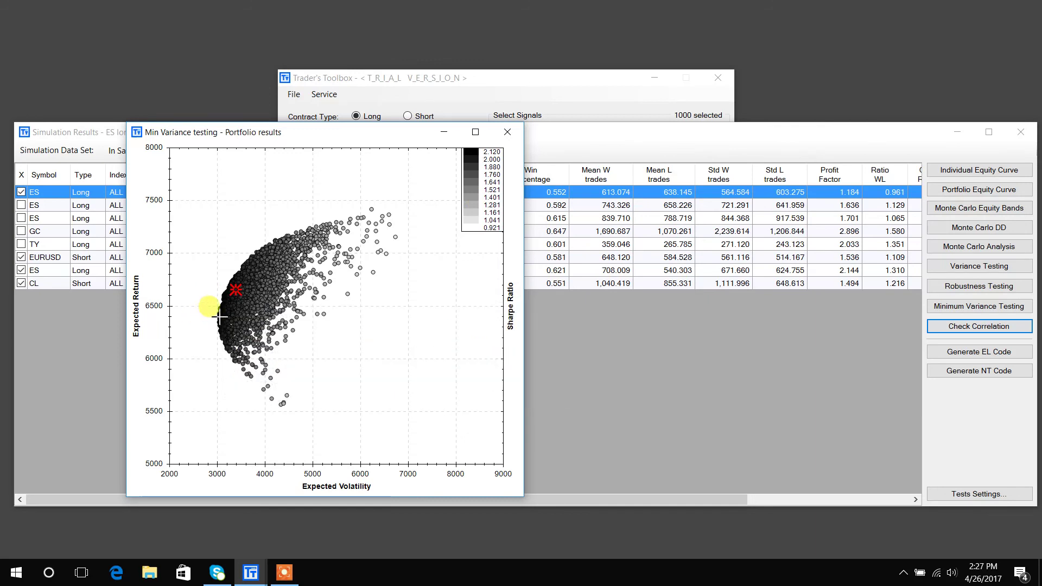
mouse_move(273, 324)
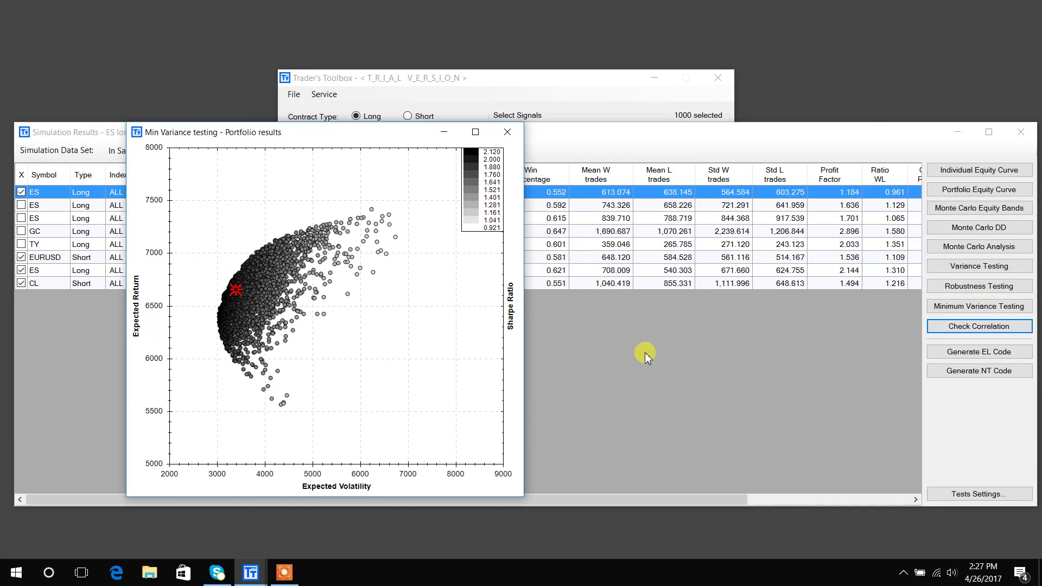
left_click(508, 131)
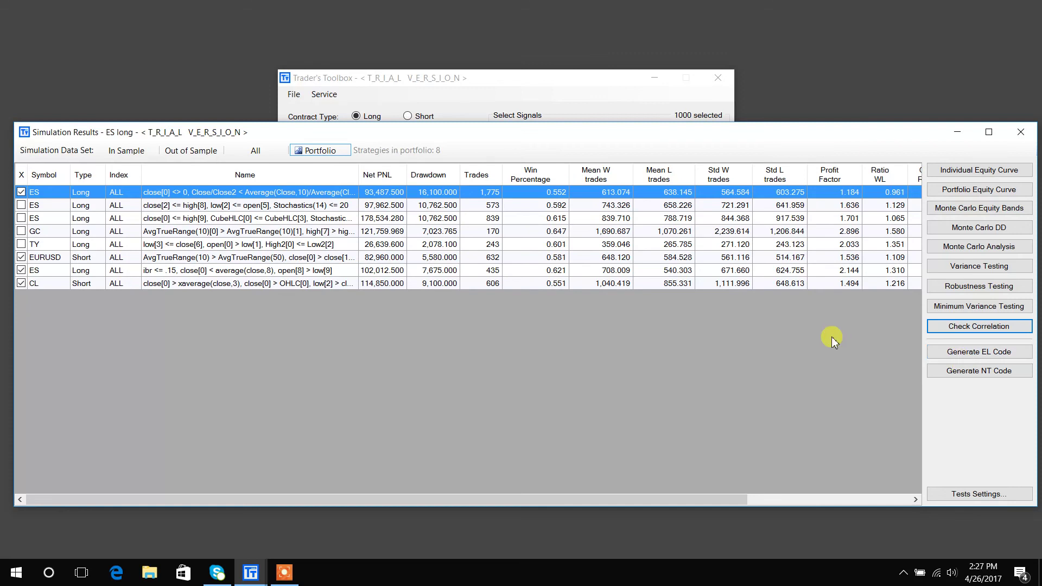